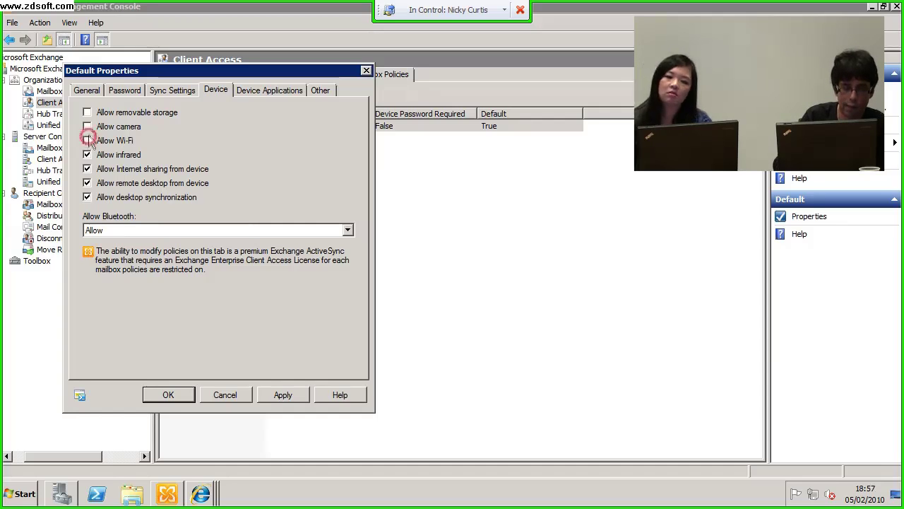
# - Tick Allow camera and Allow Wi-Fi on the Default policy's Device tab
pyautogui.click(87, 126)
pyautogui.click(87, 112)
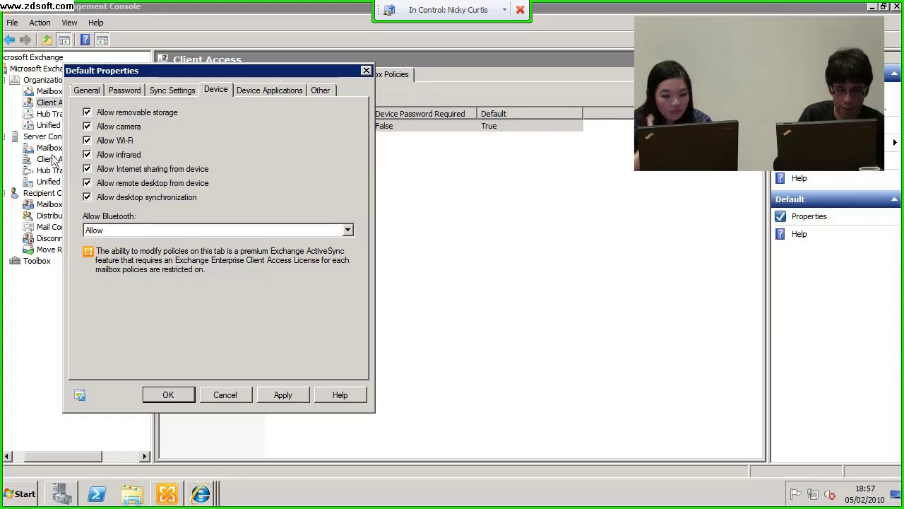
# - Cancel the Default policy dialog and view Hub Transport's Transport Rules and Journal Rules
pyautogui.click(226, 395)
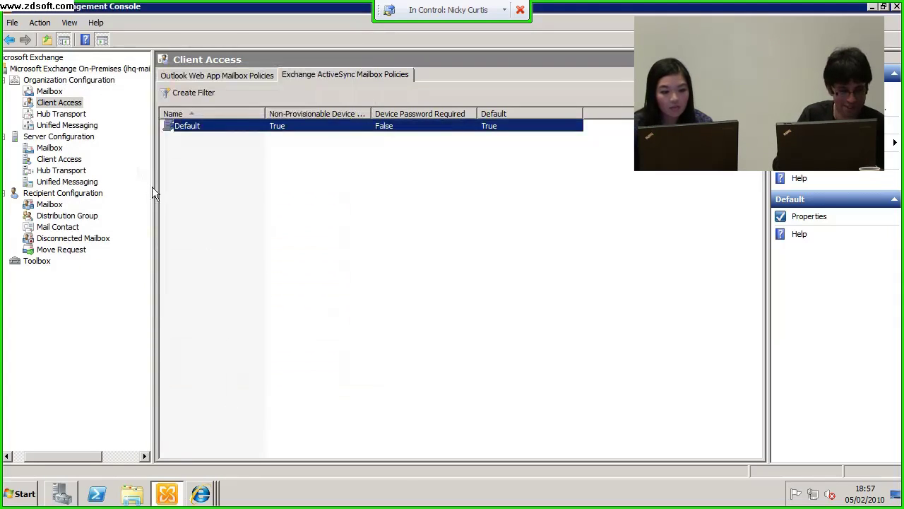
pyautogui.click(65, 115)
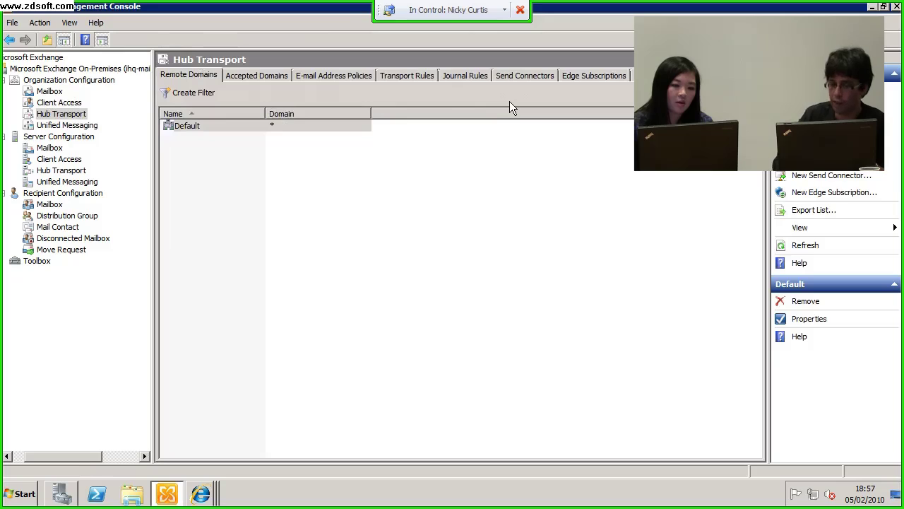
pyautogui.click(429, 74)
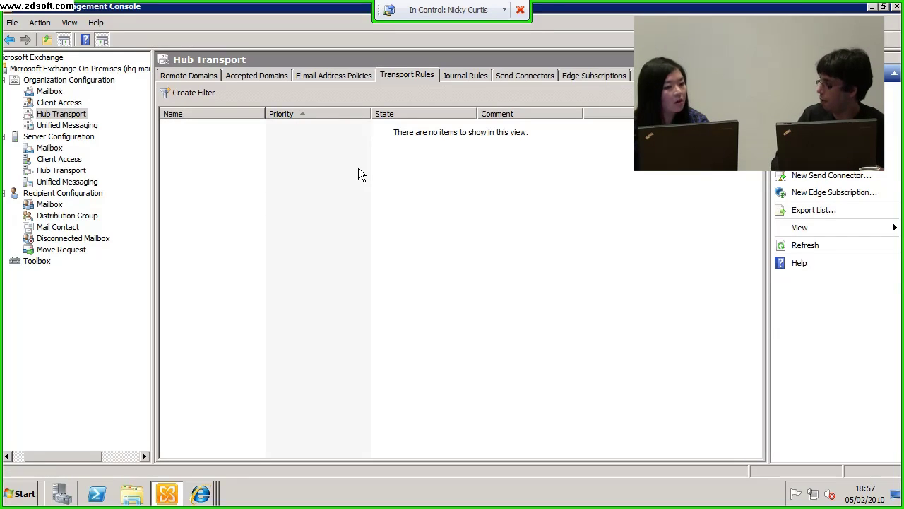
pyautogui.click(452, 76)
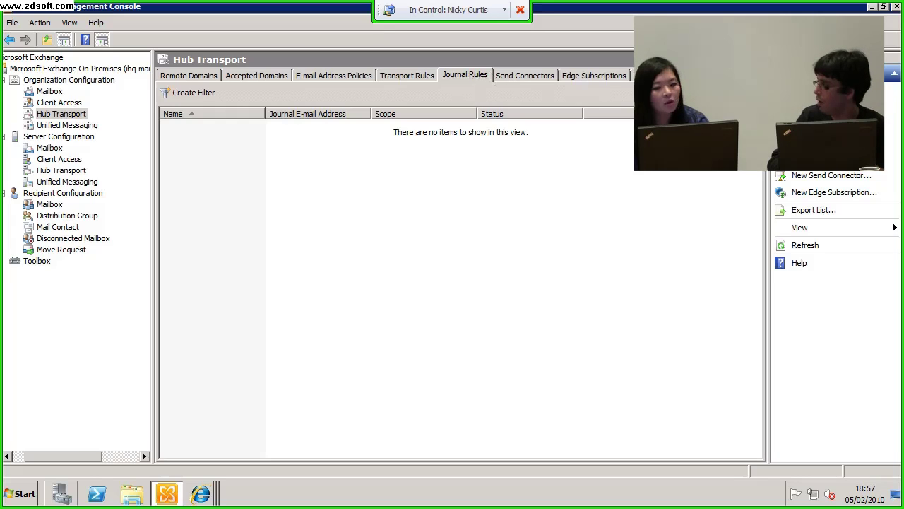
# - Return to Transport Rules, then view the server's Mailbox and Client Access configuration
pyautogui.click(407, 76)
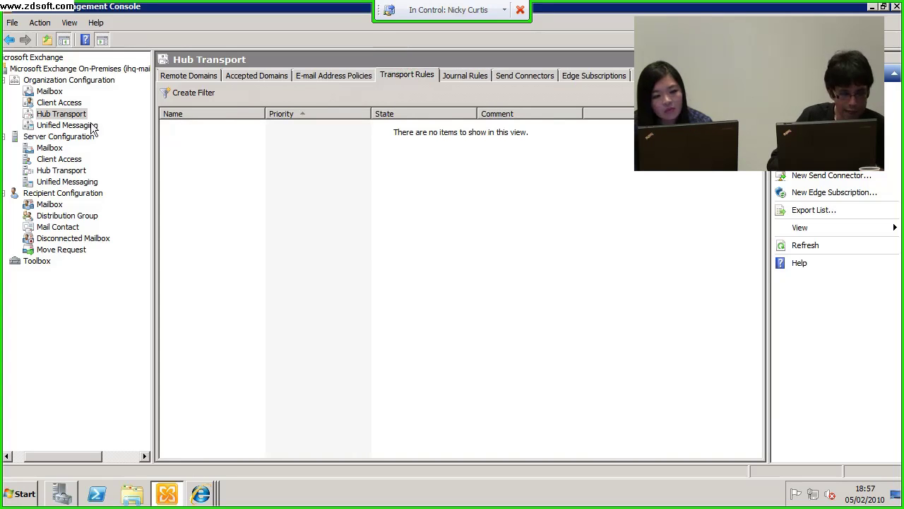
pyautogui.click(49, 149)
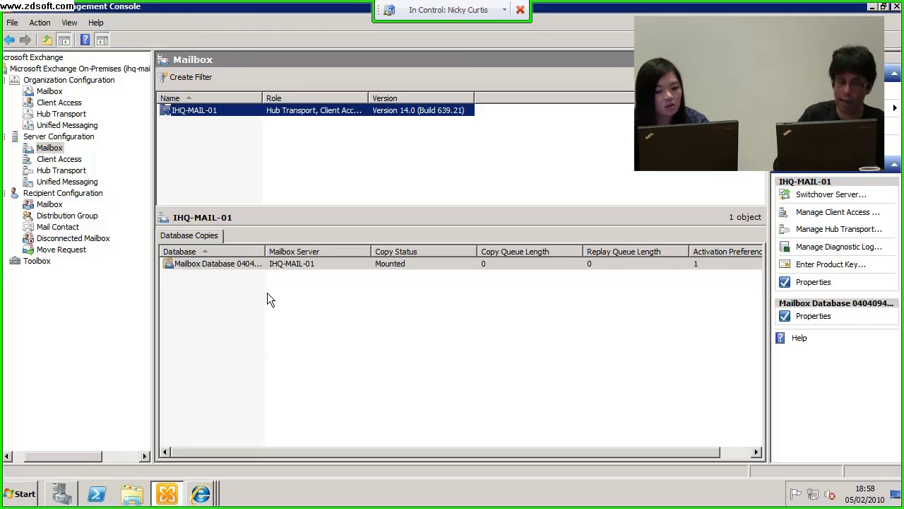
pyautogui.click(70, 160)
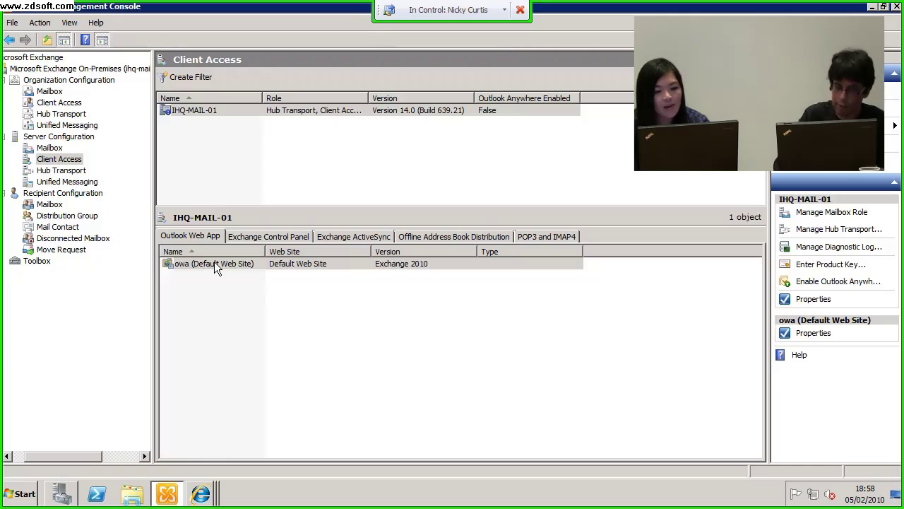
# - Review owa (Default Web Site) properties' Authentication and private/public file access tabs, closing unchanged
pyautogui.rightClick(215, 264)
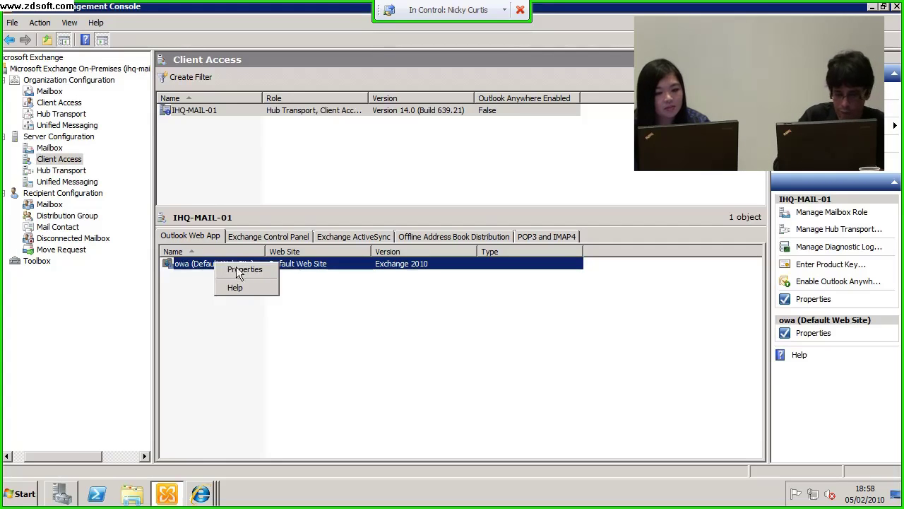
pyautogui.click(238, 271)
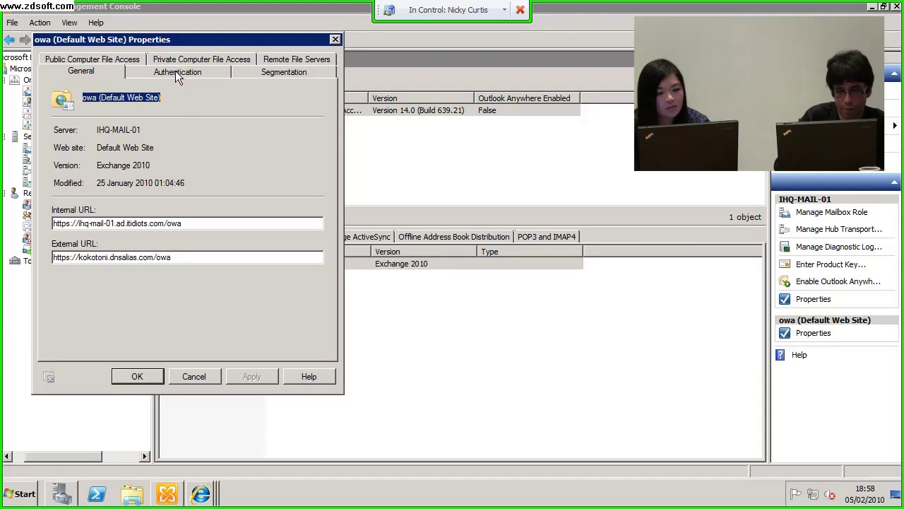
pyautogui.click(177, 77)
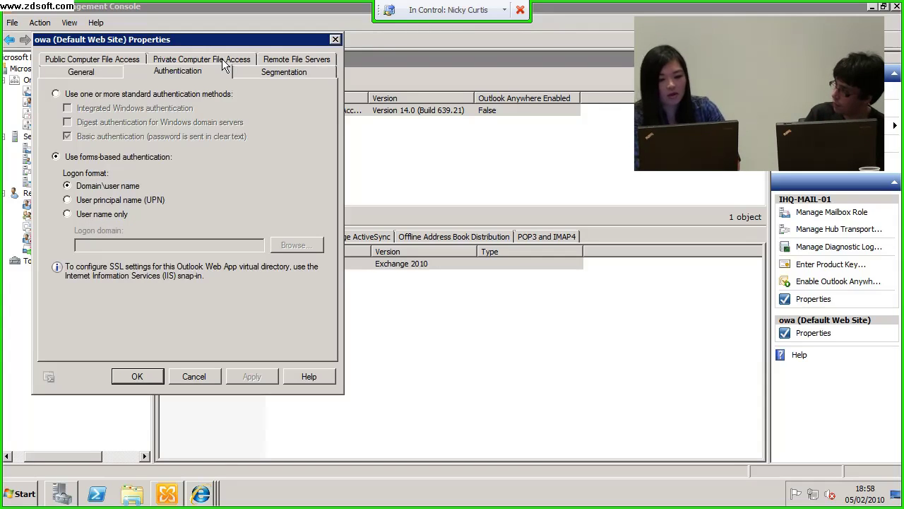
pyautogui.click(225, 64)
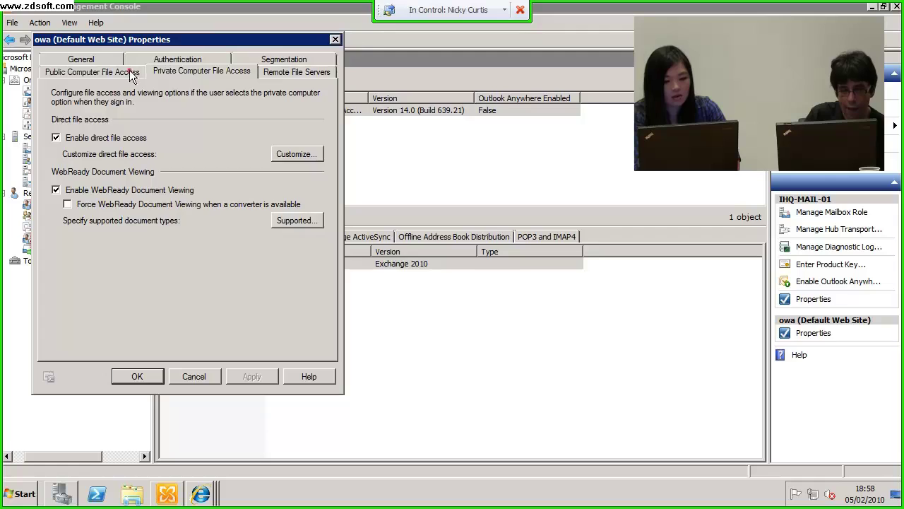
pyautogui.click(134, 73)
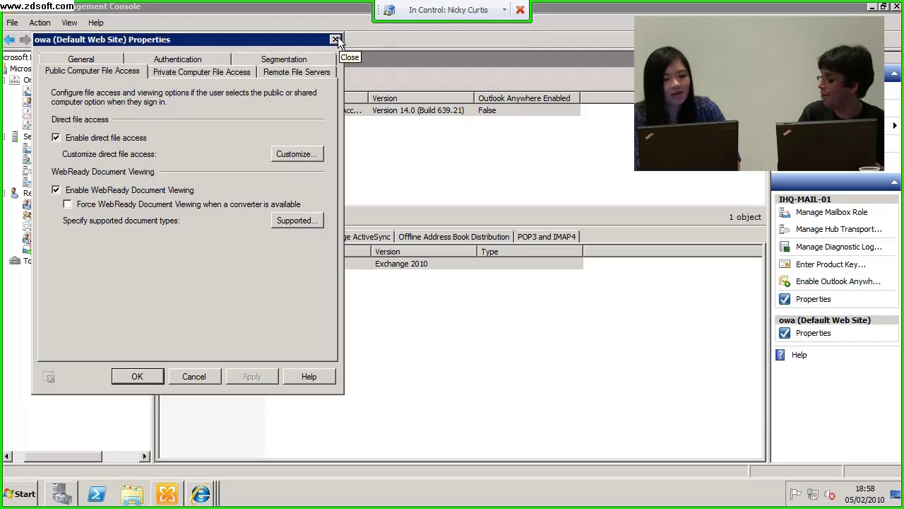
pyautogui.click(336, 39)
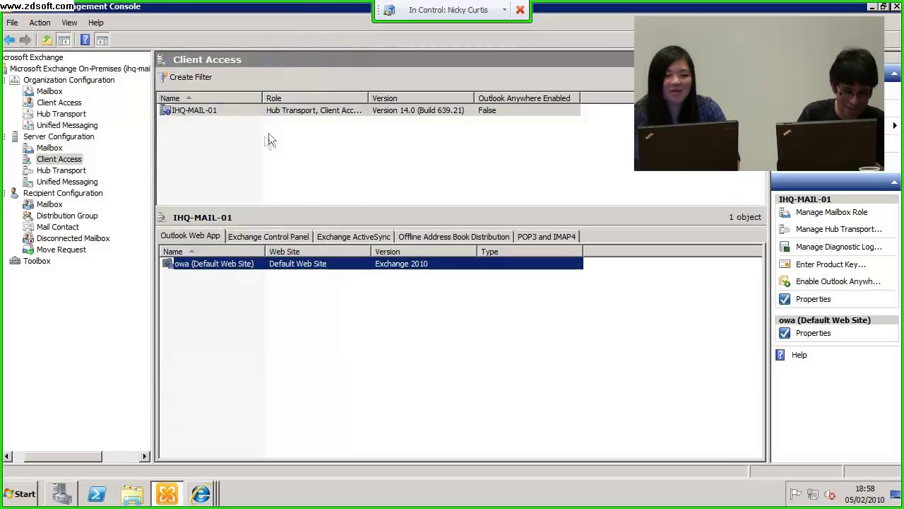
# - Switch between Server Configuration and the Recipient Configuration Mailbox list, ending on the four mailboxes
pyautogui.click(6, 137)
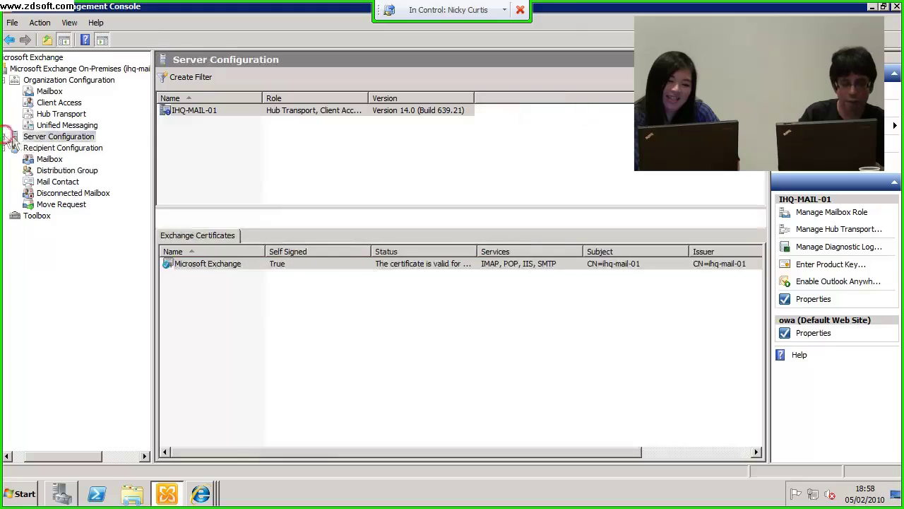
pyautogui.click(54, 161)
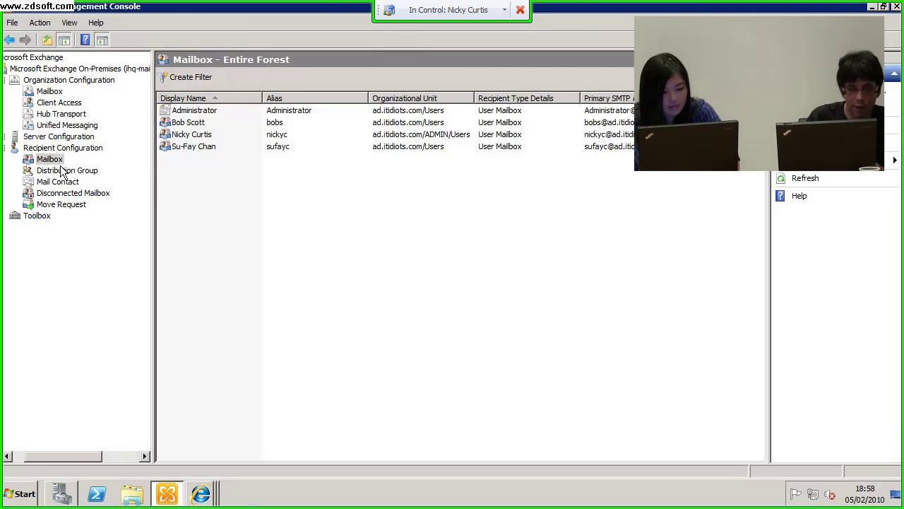
pyautogui.click(61, 138)
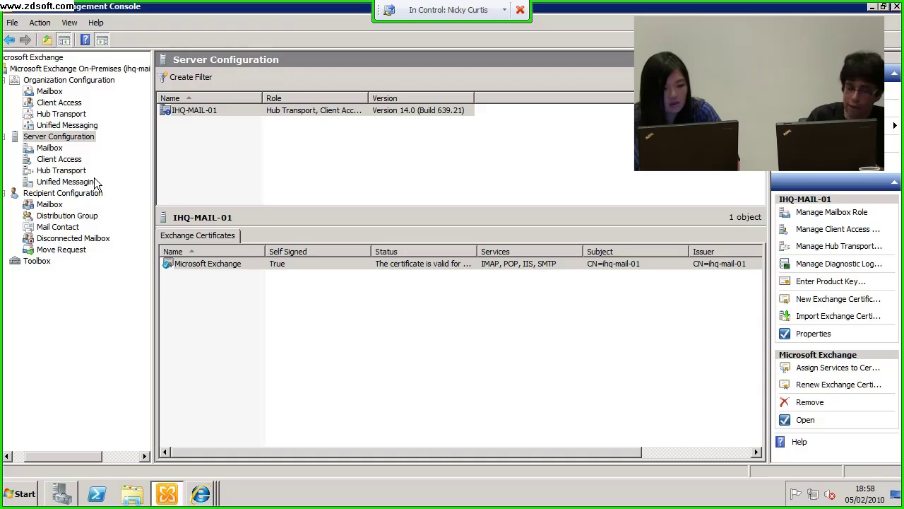
pyautogui.click(72, 203)
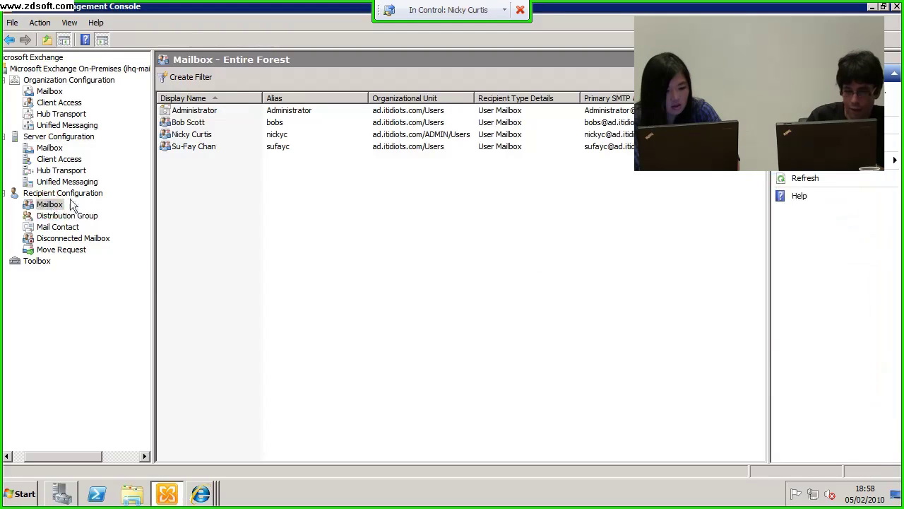
# - Choose Enable Archive for the user's mailbox, then decline creating the online archive
pyautogui.rightClick(196, 135)
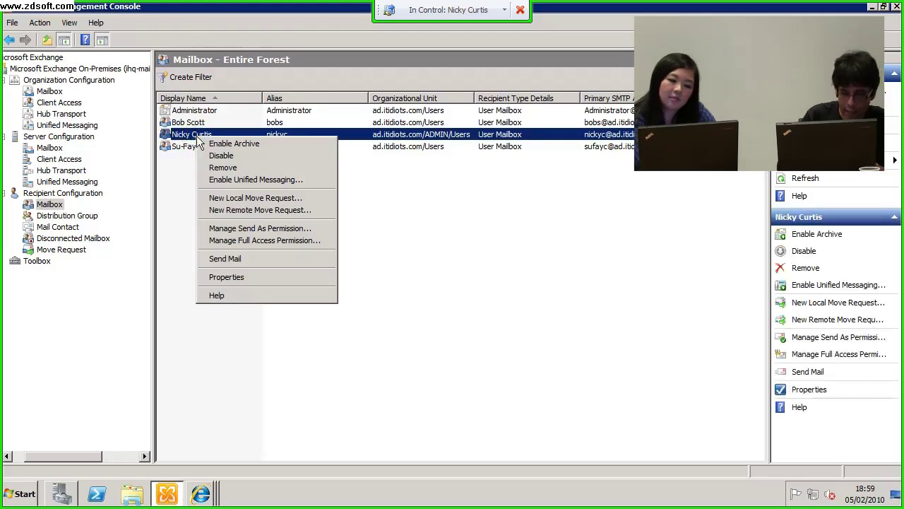
pyautogui.click(237, 144)
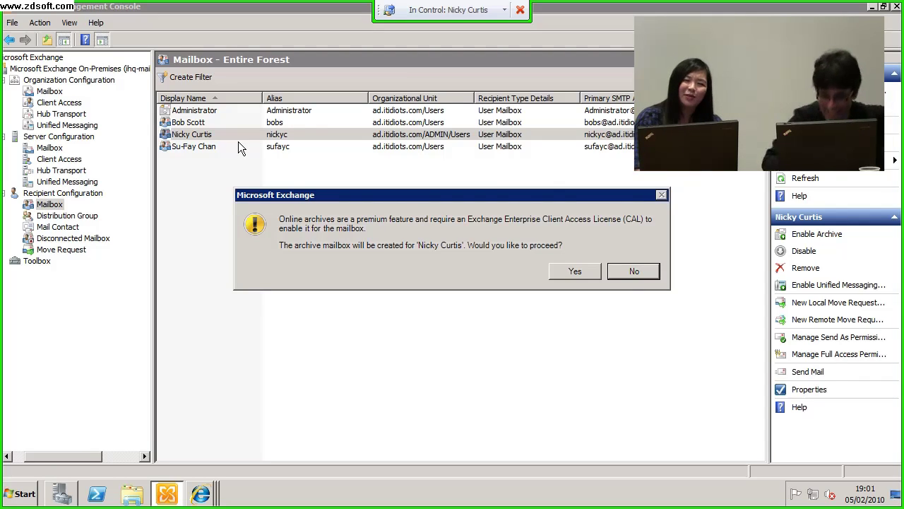
pyautogui.click(635, 270)
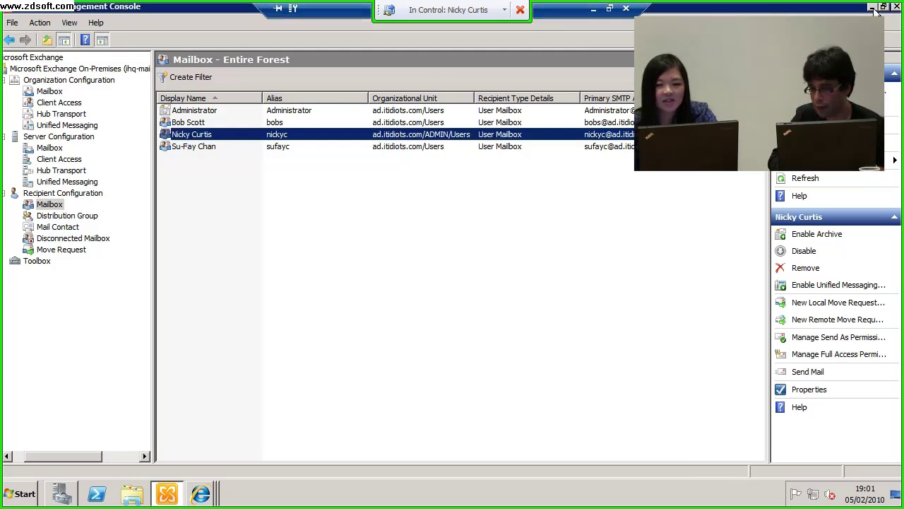
# - Minimize the console and bring the other user's Outlook Web App Account window forward
pyautogui.click(872, 6)
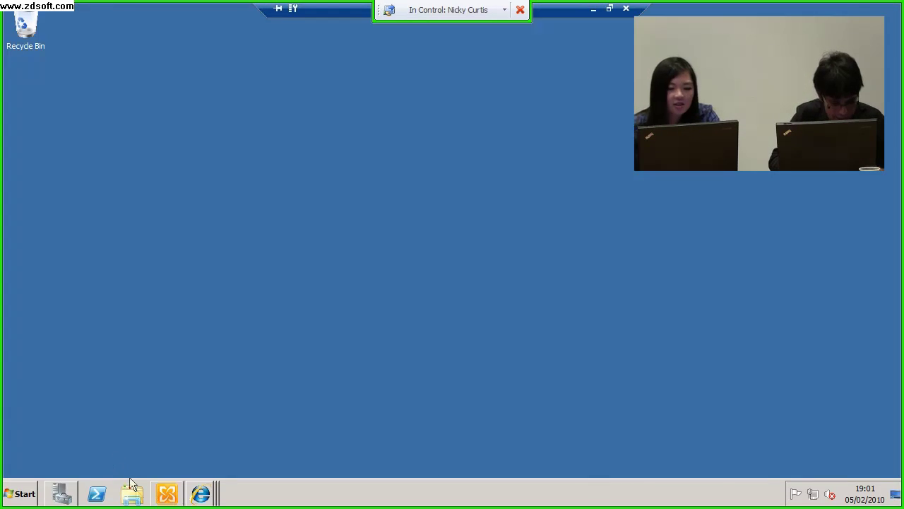
pyautogui.click(201, 493)
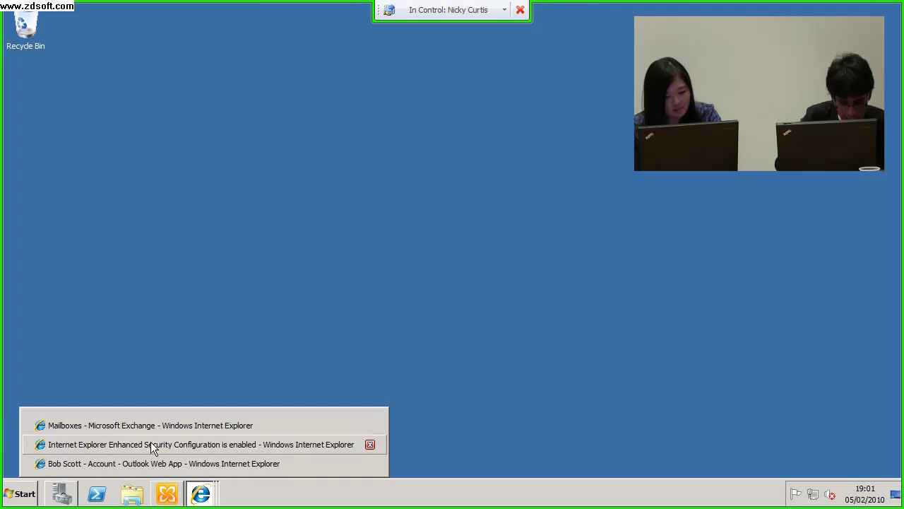
pyautogui.click(152, 444)
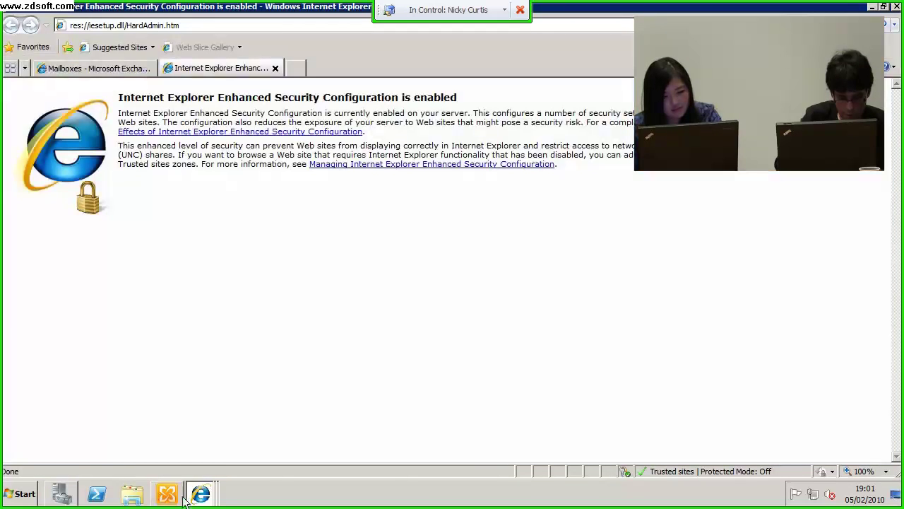
pyautogui.click(197, 495)
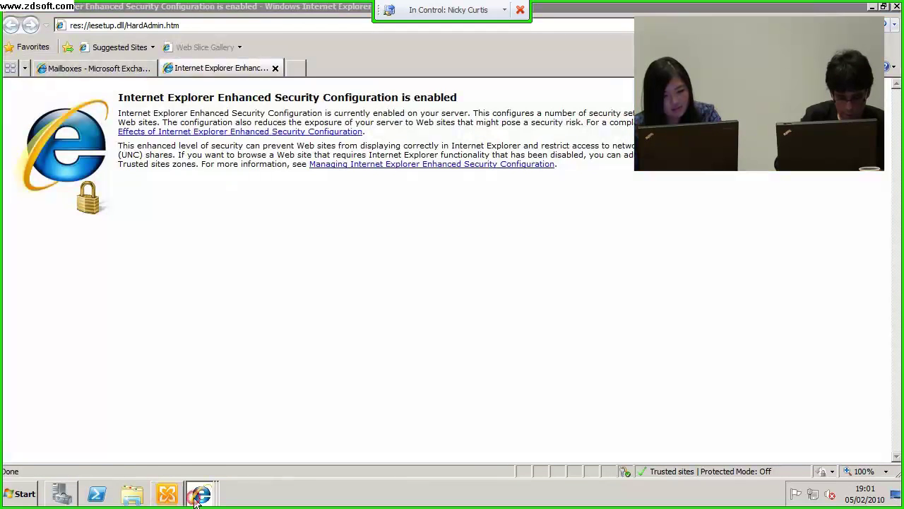
pyautogui.click(201, 465)
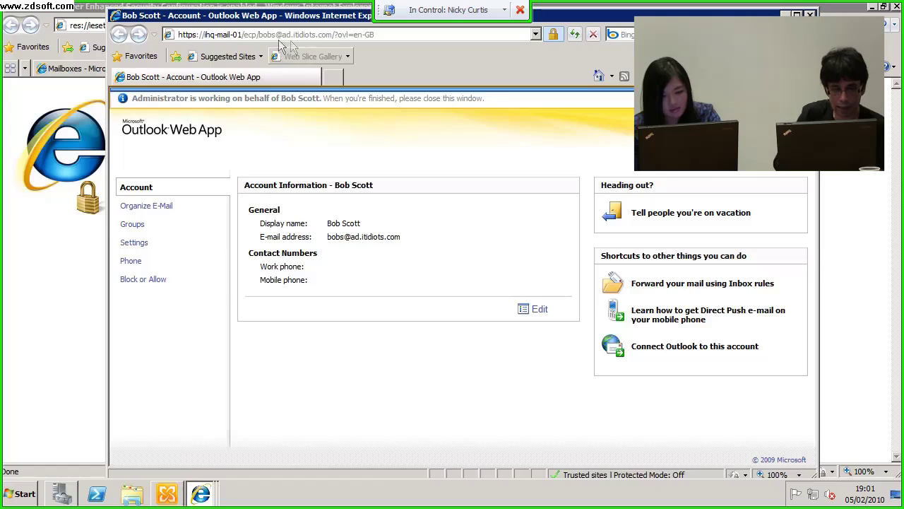
pyautogui.click(257, 35)
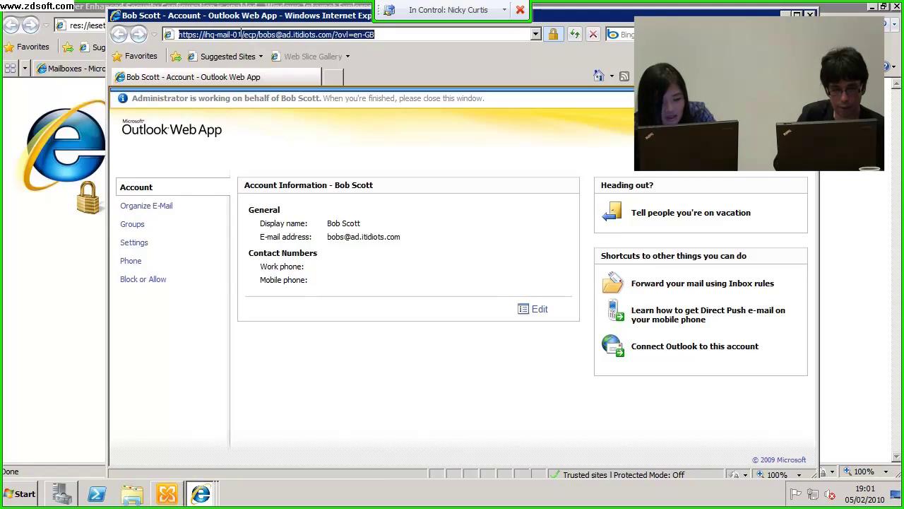
pyautogui.click(243, 34)
pyautogui.hotkey('shift', 'End')
pyautogui.write('o')
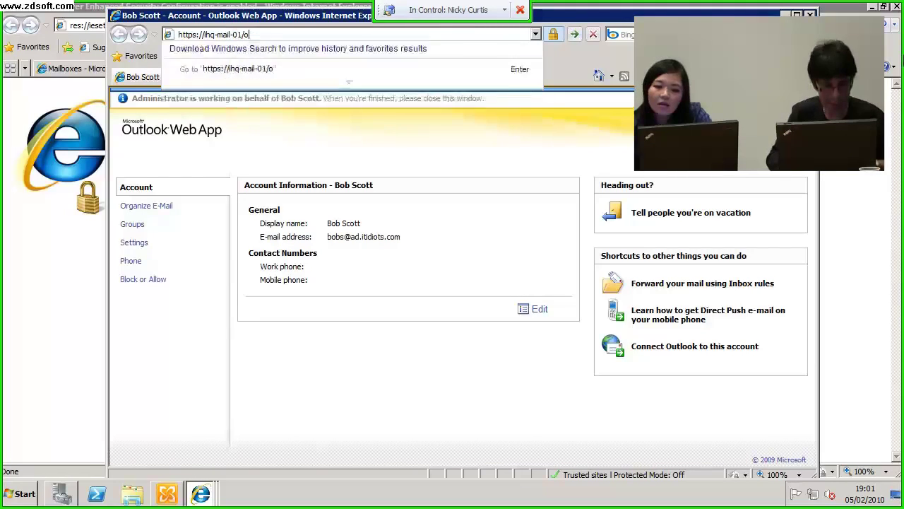
pyautogui.write('wa')
pyautogui.press('Return')
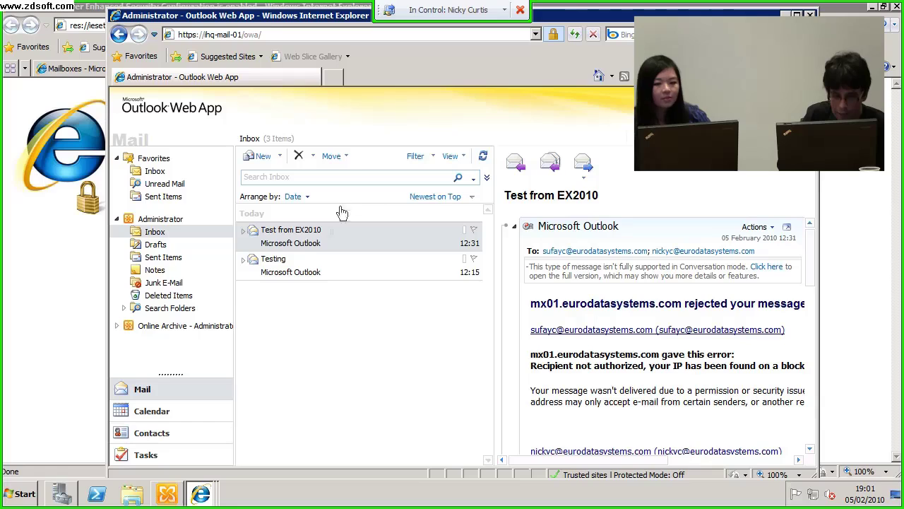
pyautogui.click(243, 233)
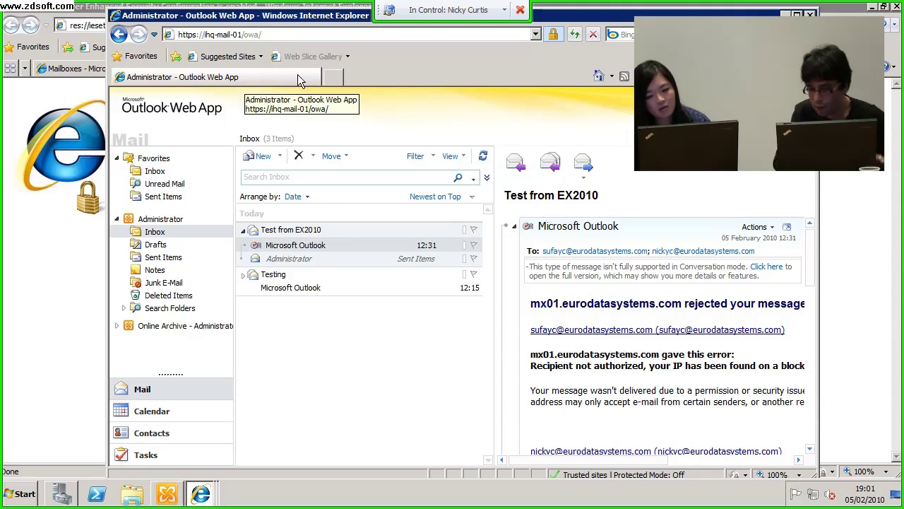
pyautogui.click(321, 33)
pyautogui.click(321, 34)
pyautogui.press('BackSpace')
pyautogui.press('BackSpace')
pyautogui.press('BackSpace')
pyautogui.press('BackSpace')
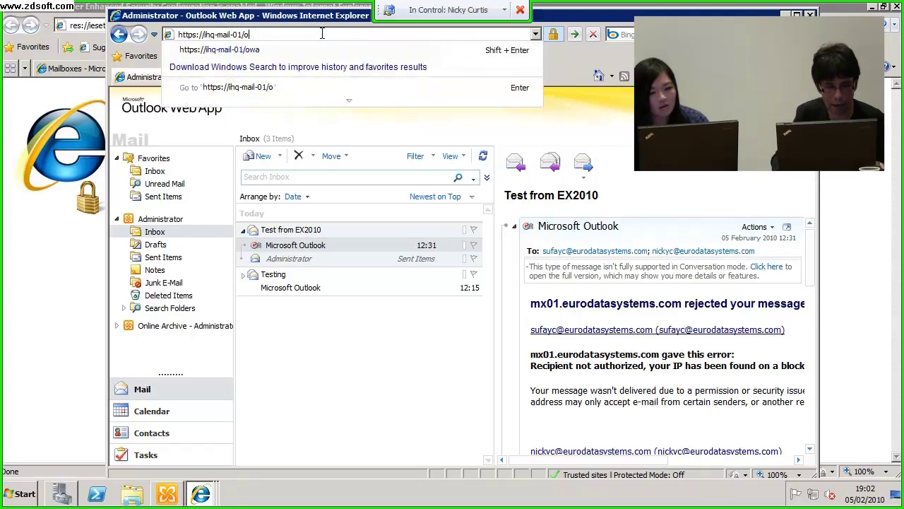
pyautogui.write('ecp')
pyautogui.press('Return')
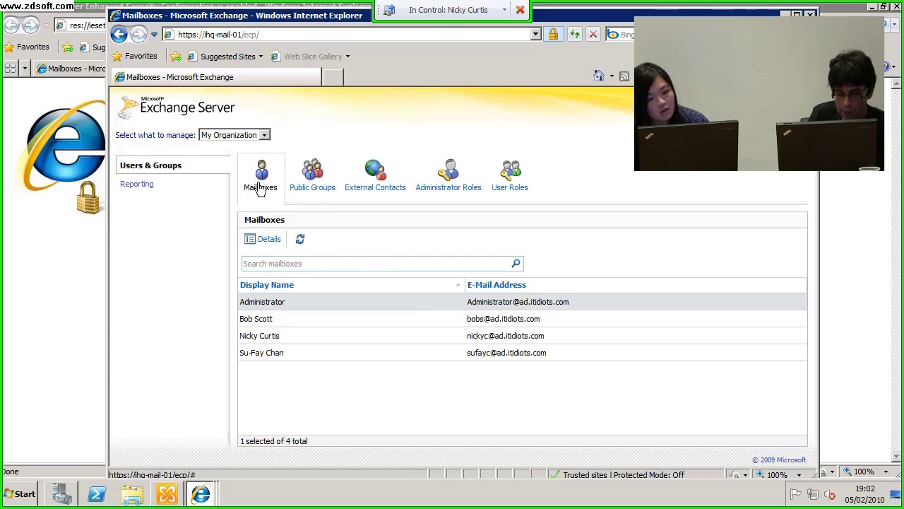
pyautogui.doubleClick(266, 323)
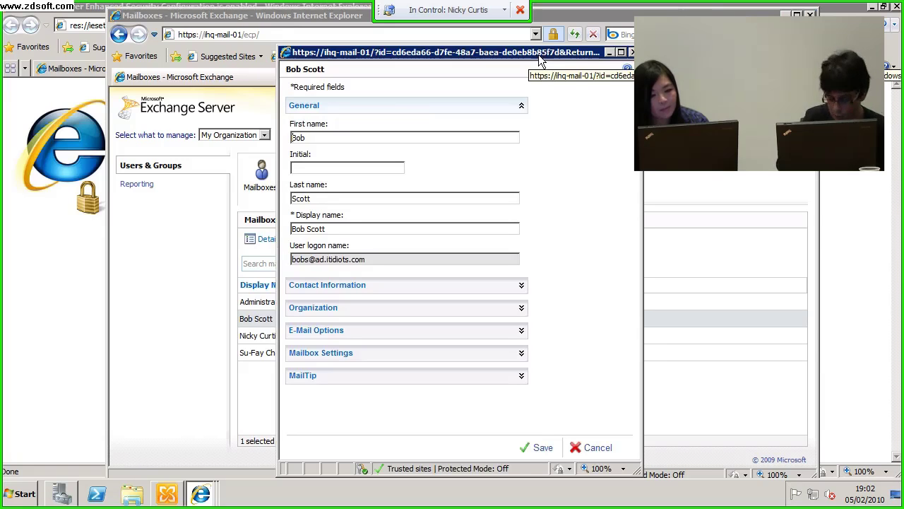
pyautogui.click(630, 52)
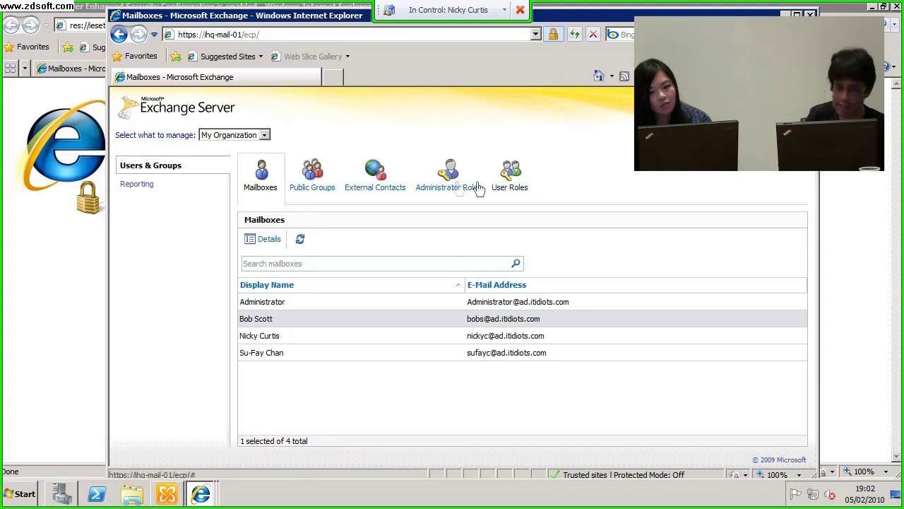
# - Set 'Select what to manage' to Myself, then Another User..., and open the second user's account
pyautogui.click(259, 137)
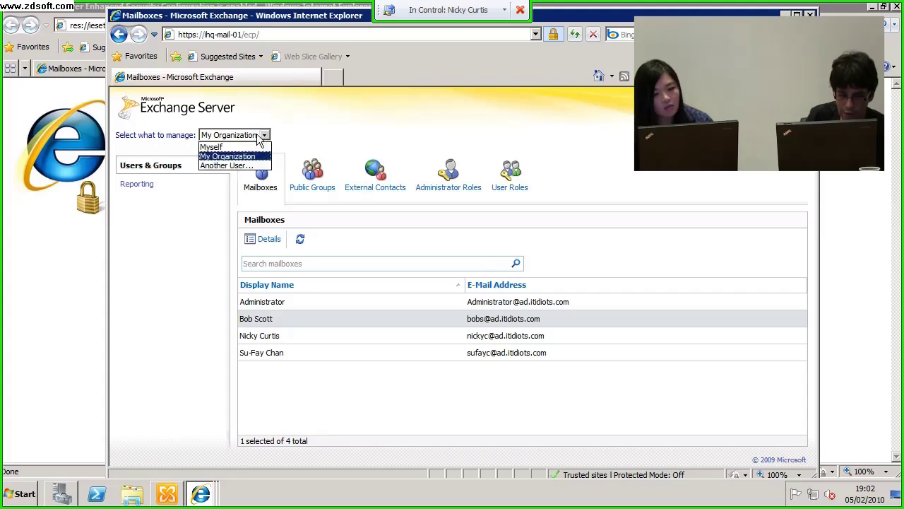
pyautogui.click(212, 148)
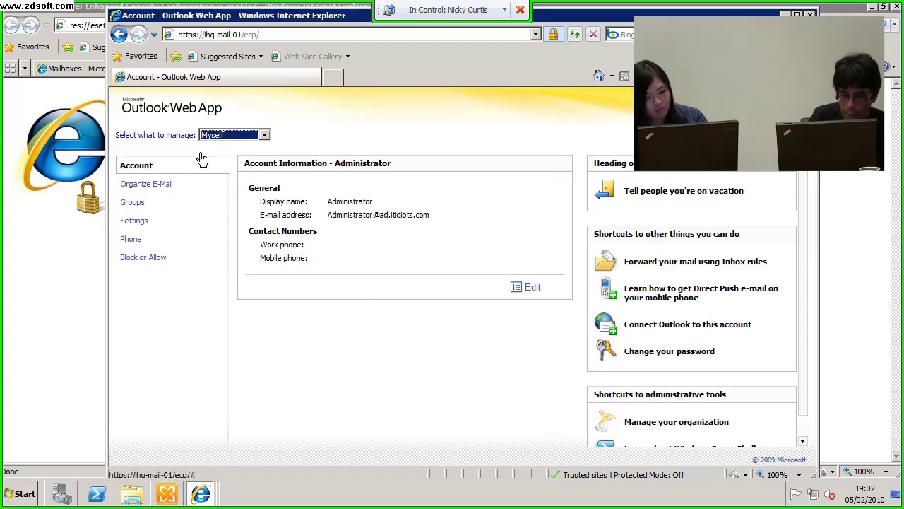
pyautogui.click(226, 134)
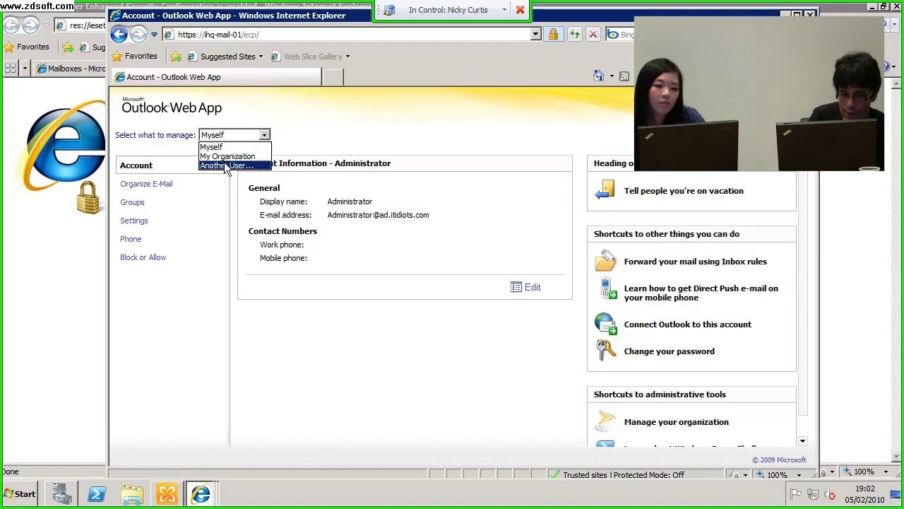
pyautogui.click(224, 164)
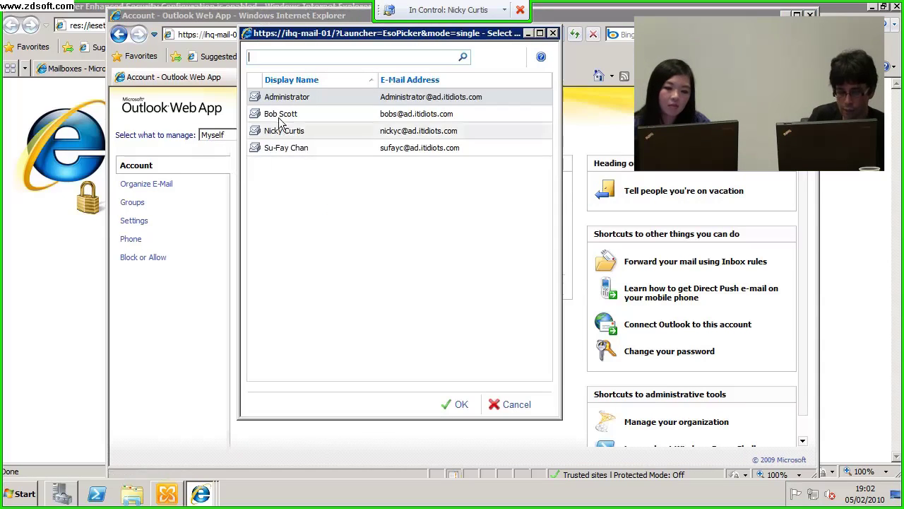
pyautogui.doubleClick(280, 115)
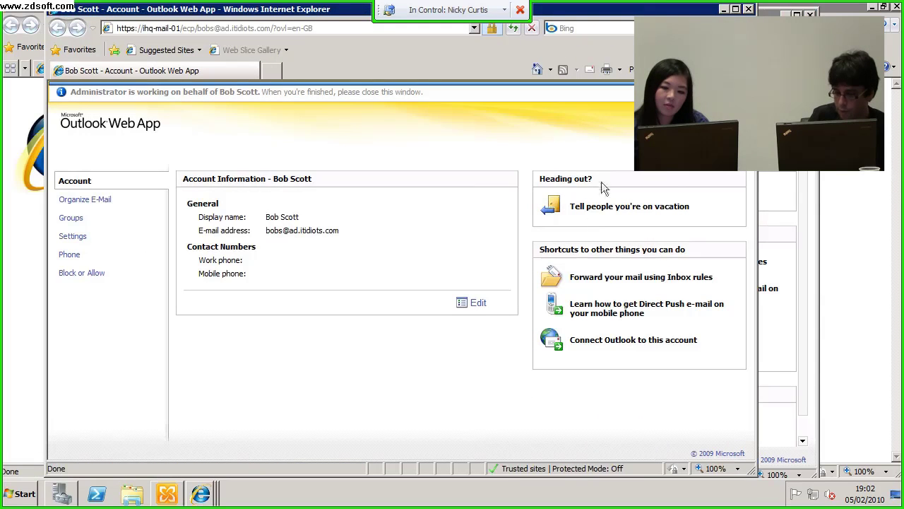
# - Browse the other user's Groups, Organize E-Mail and Account pages, then open Automatic Replies settings
pyautogui.click(74, 219)
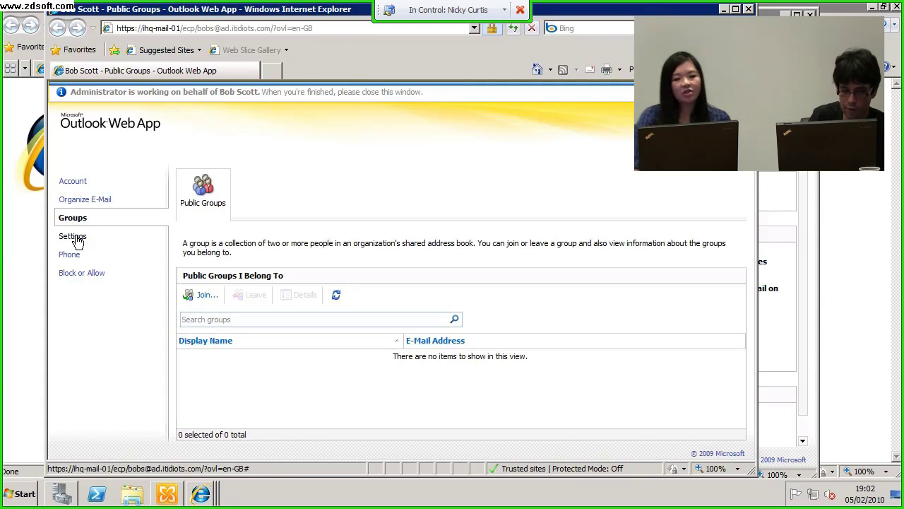
pyautogui.click(75, 200)
pyautogui.click(72, 181)
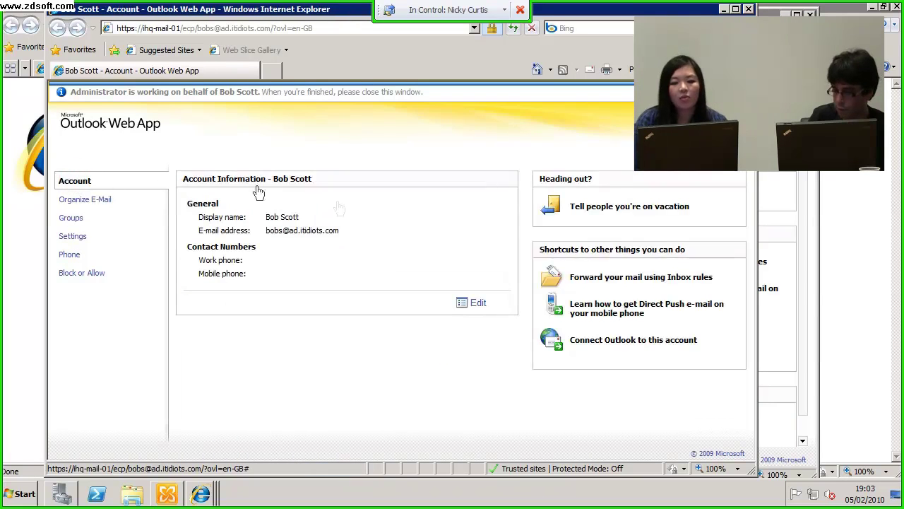
pyautogui.click(631, 206)
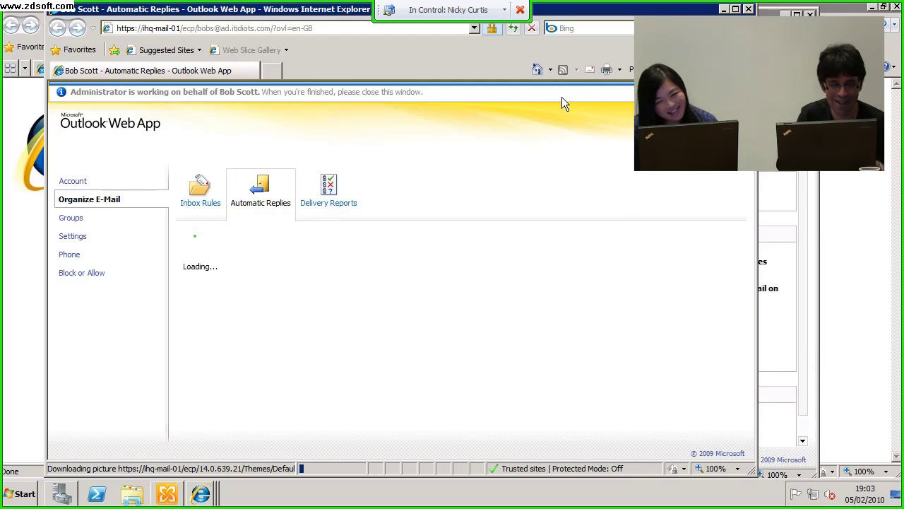
# - Maximize and restore the browser window, then bring the administrator's account window forward
pyautogui.click(734, 10)
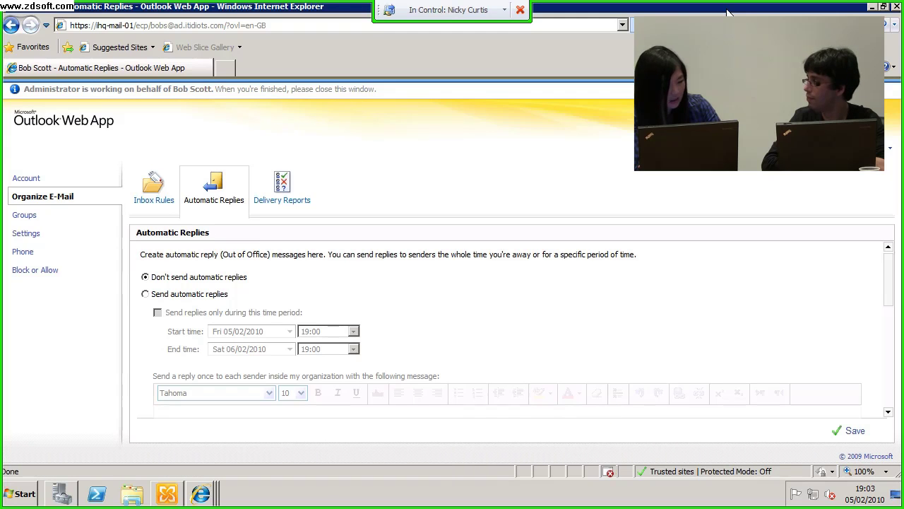
pyautogui.doubleClick(728, 12)
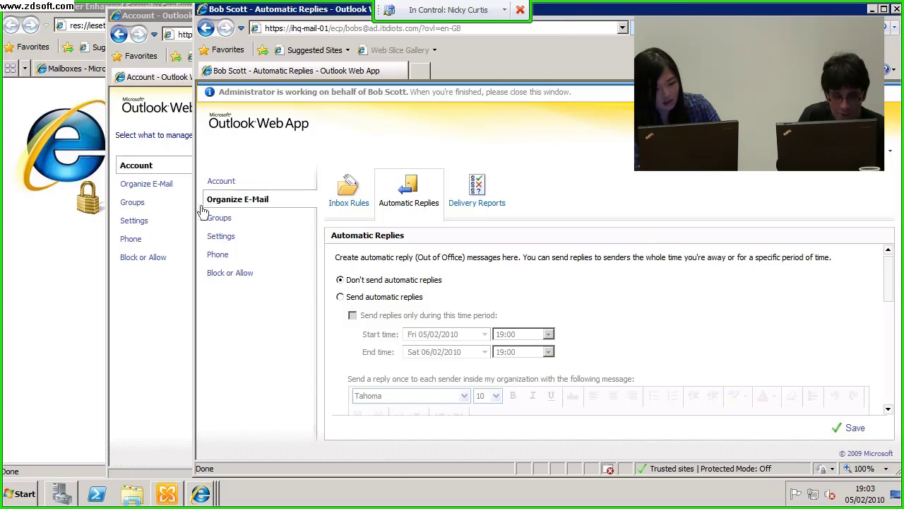
pyautogui.click(145, 163)
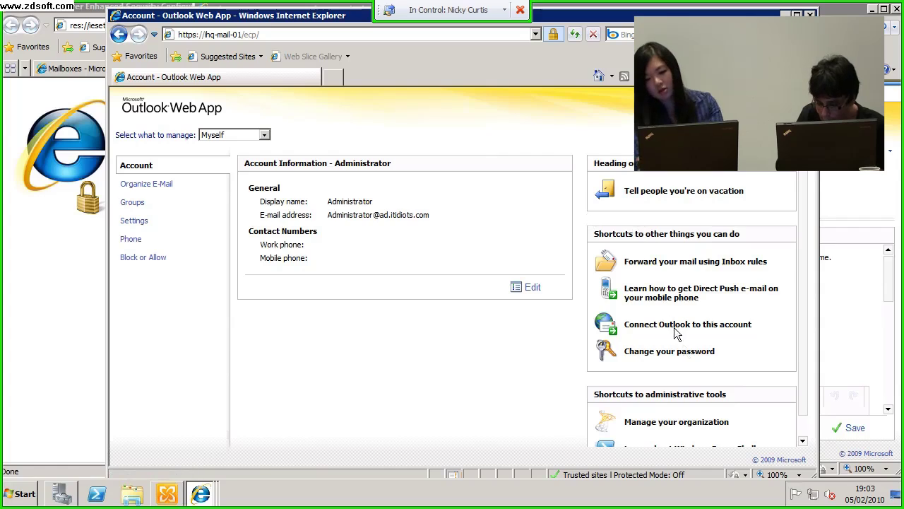
# - Edit the Administrator's Account Information and drag the edit form up and to the left
pyautogui.click(813, 334)
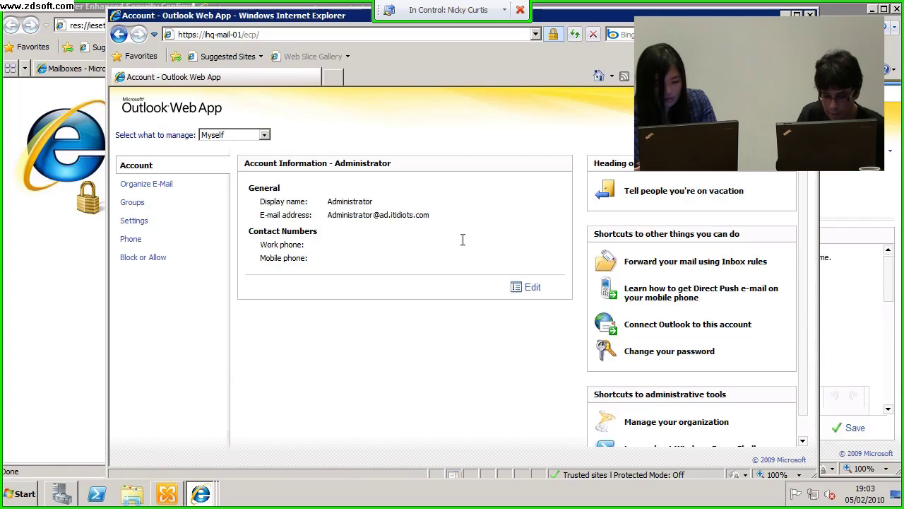
pyautogui.click(533, 288)
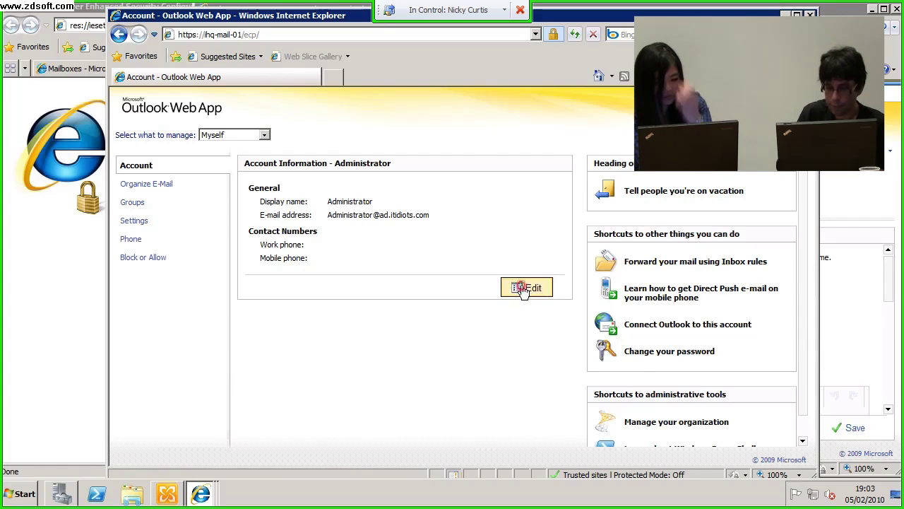
pyautogui.click(522, 287)
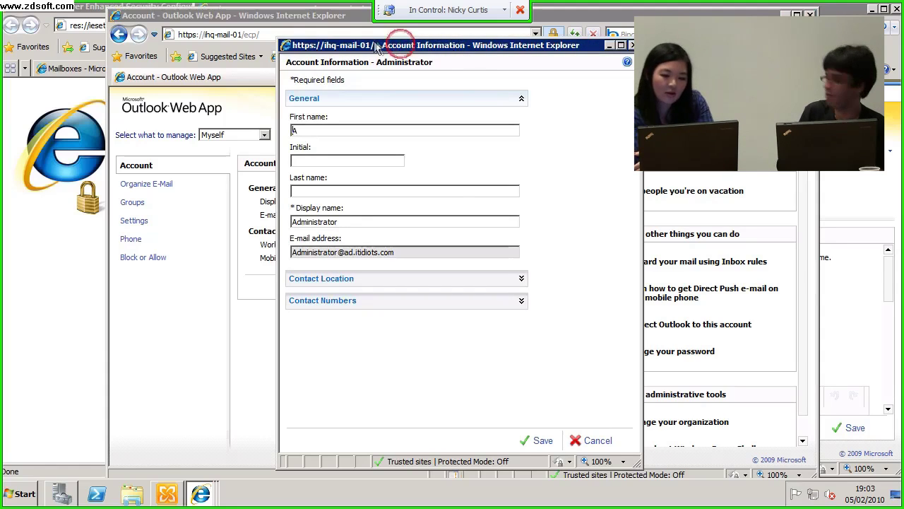
pyautogui.moveTo(389, 45); pyautogui.dragTo(188, 17)
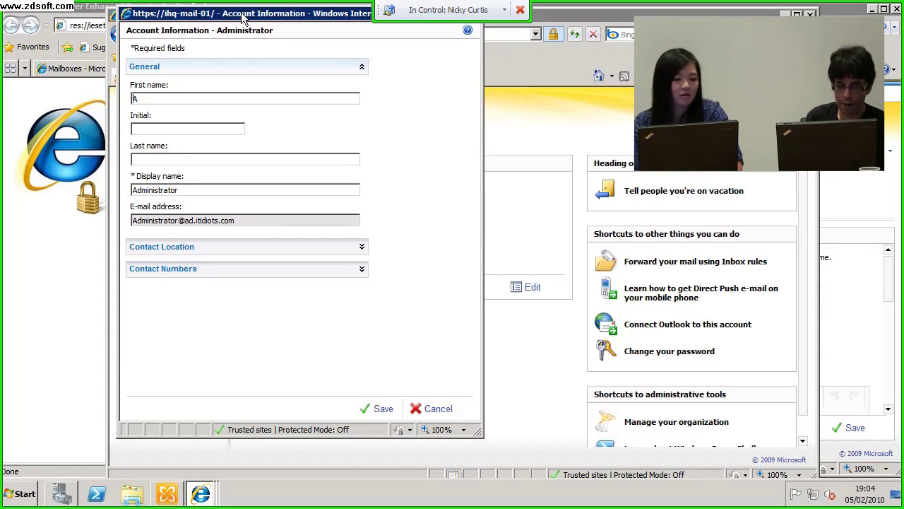
# - Expand the Contact Location section to reveal the empty address fields
pyautogui.click(158, 246)
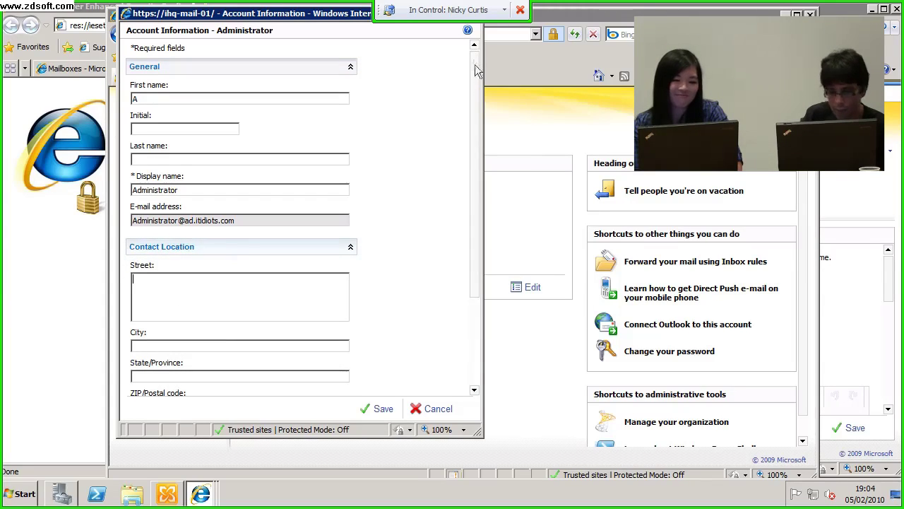
pyautogui.moveTo(476, 70); pyautogui.dragTo(481, 216)
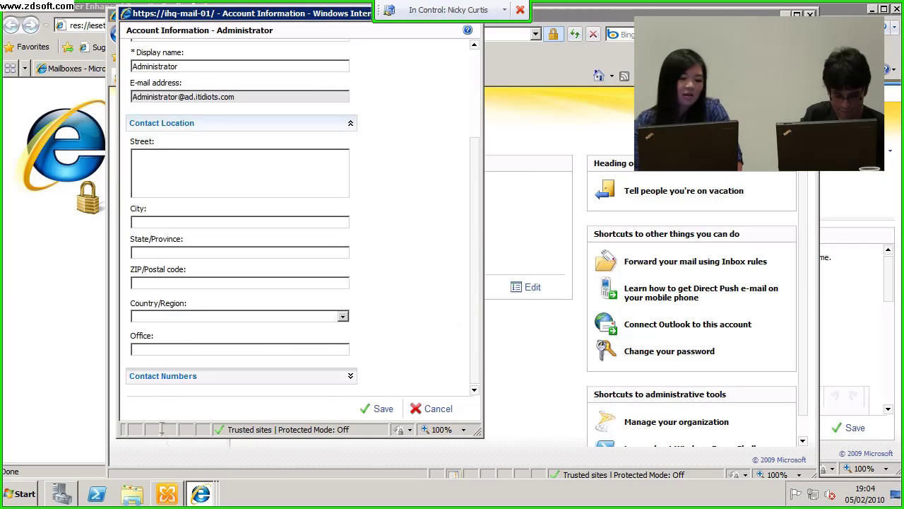
# - Expand Contact Numbers, review the empty phone fields, and move the form down-left
pyautogui.click(169, 377)
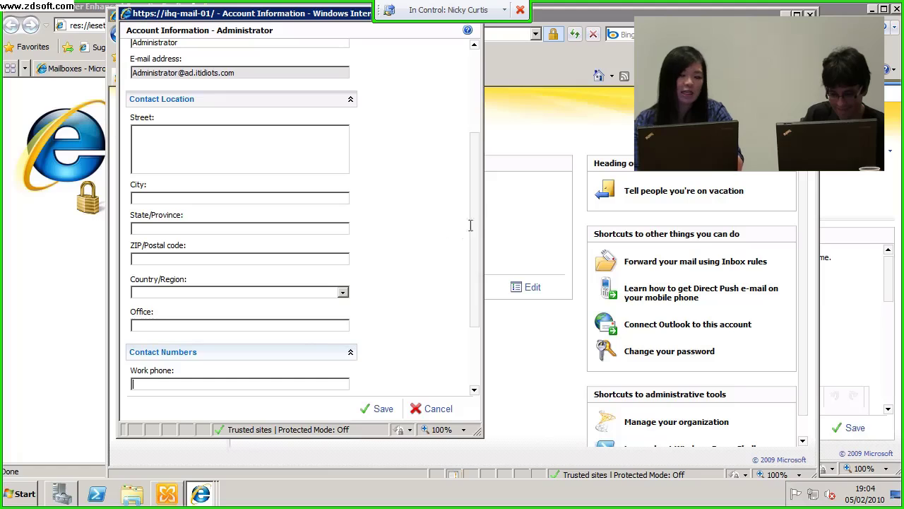
pyautogui.scroll(-3, 476, 215)
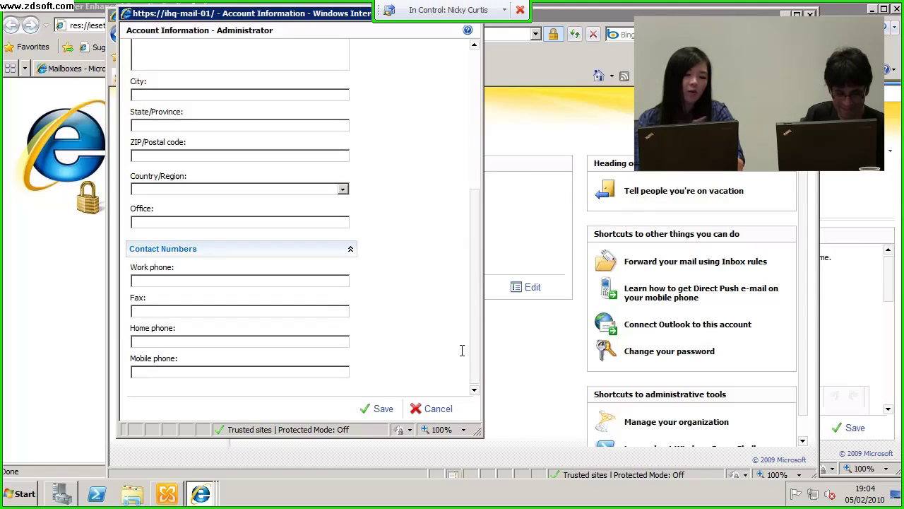
pyautogui.scroll(5, 462, 350)
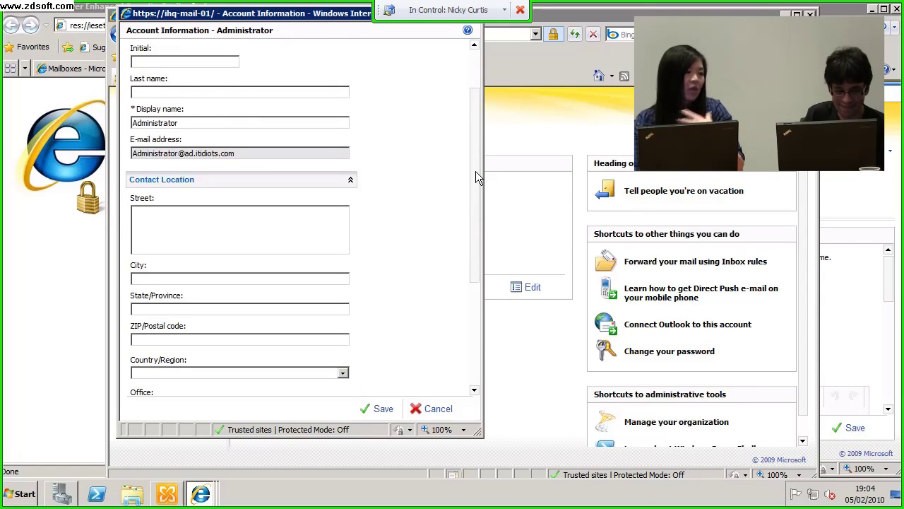
pyautogui.scroll(3, 476, 171)
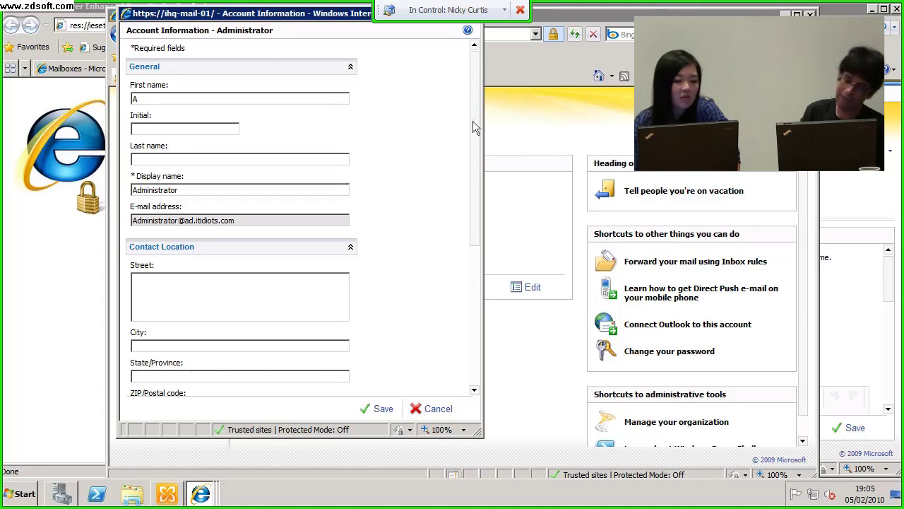
pyautogui.scroll(-8, 475, 131)
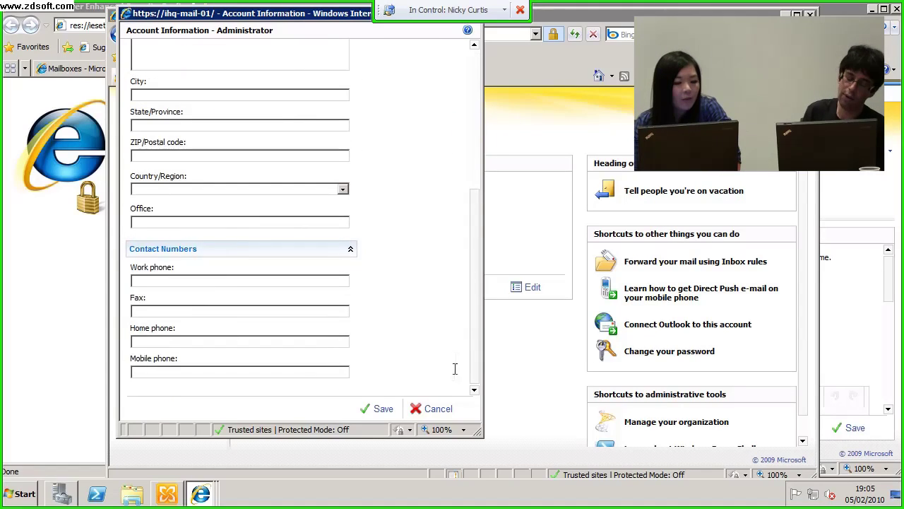
pyautogui.scroll(2, 455, 238)
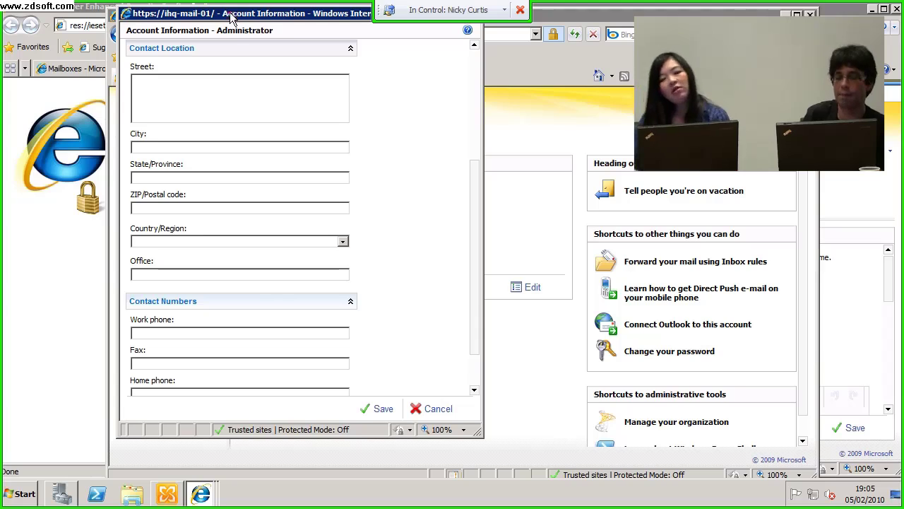
pyautogui.moveTo(230, 12); pyautogui.dragTo(200, 62)
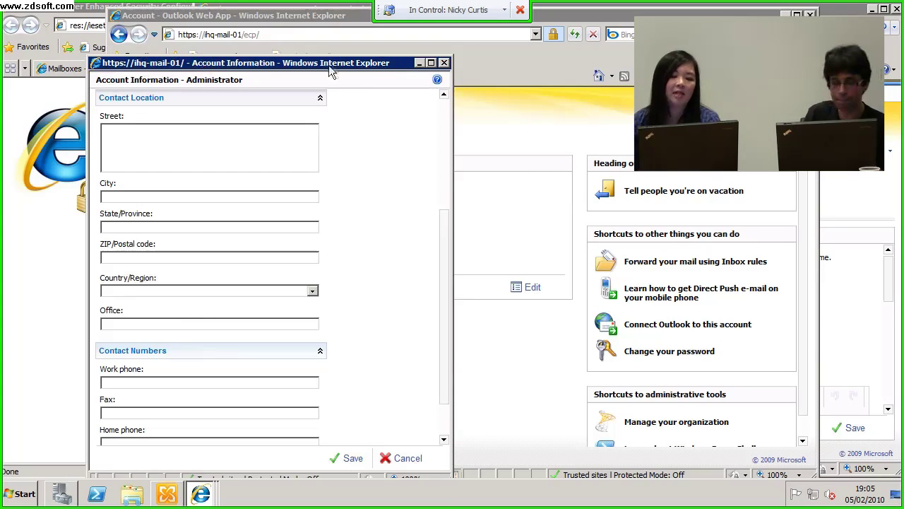
# - Close the Administrator's Account Information form without saving any changes
pyautogui.click(444, 63)
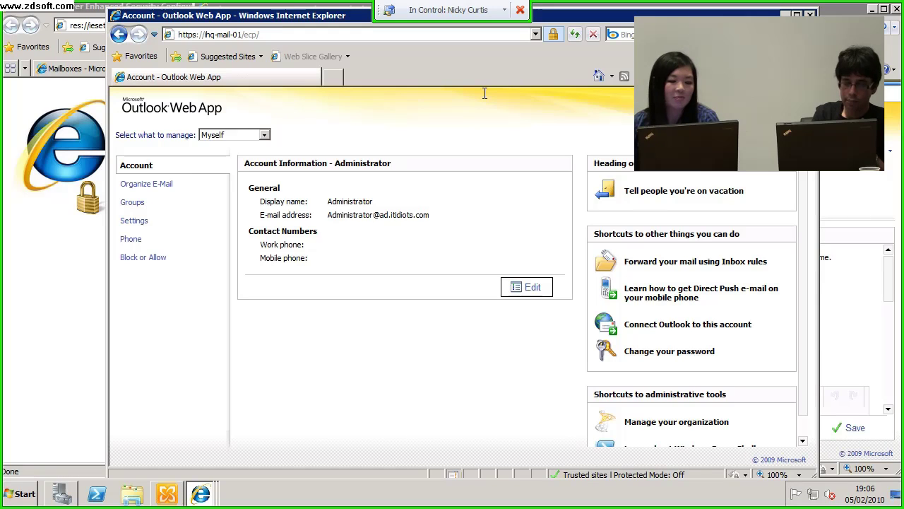
pyautogui.moveTo(488, 4)
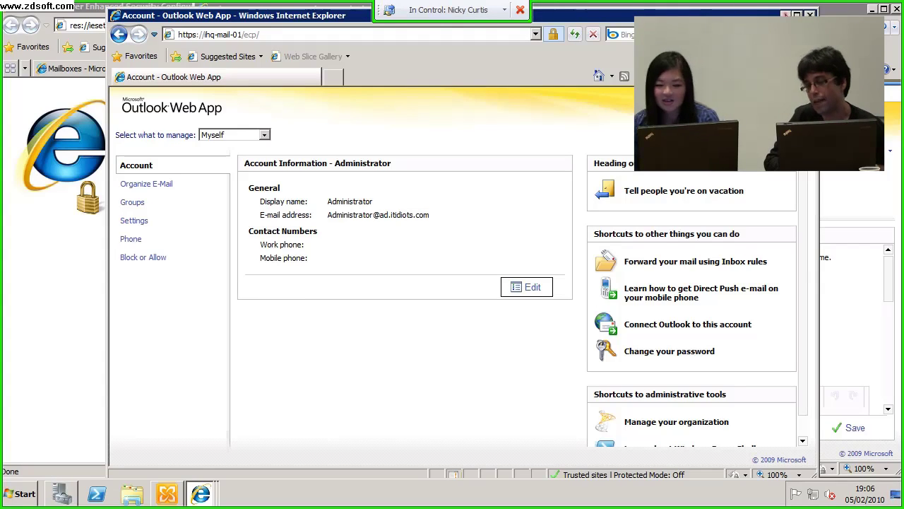
# - Minimize the browsers, restore EMC, and view Organization Configuration > Mailbox > Database Management
pyautogui.click(870, 10)
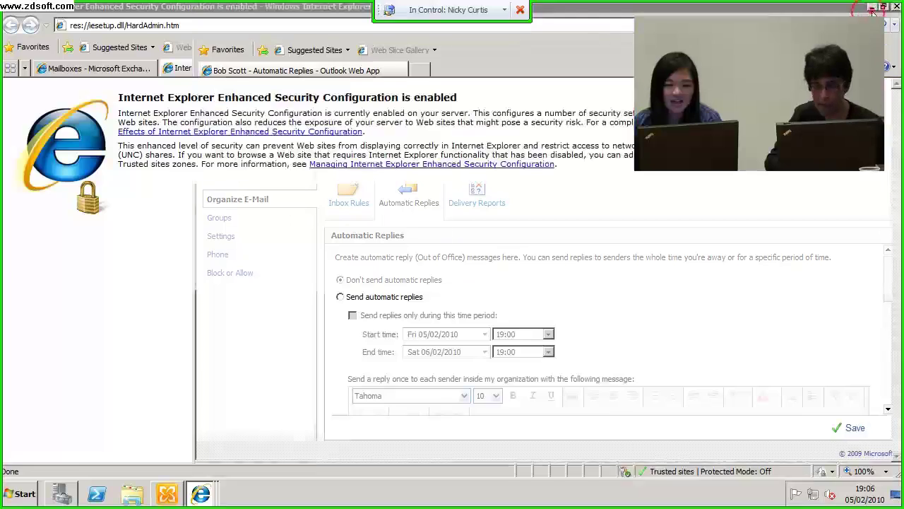
pyautogui.click(870, 7)
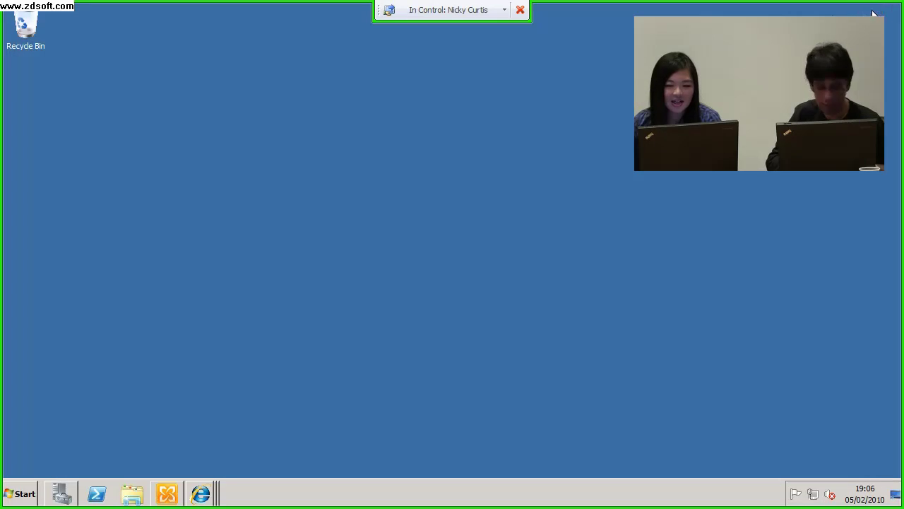
pyautogui.click(167, 493)
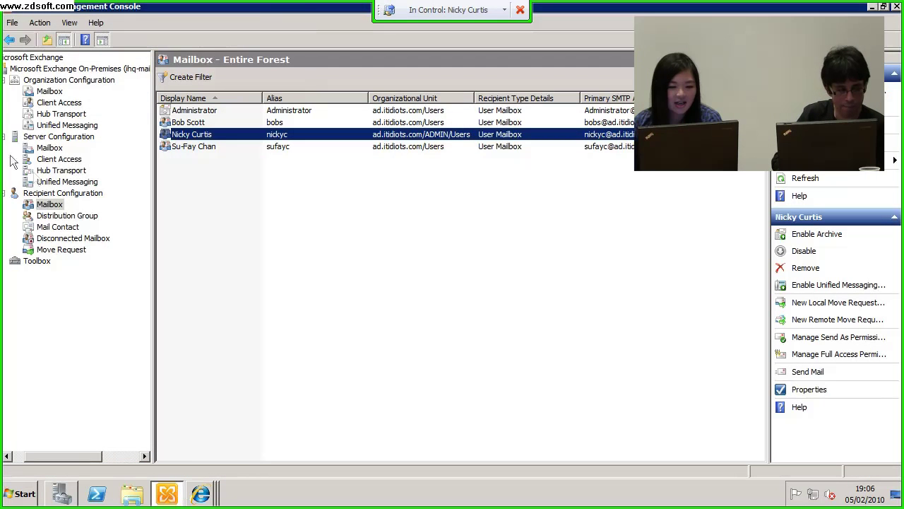
pyautogui.click(50, 92)
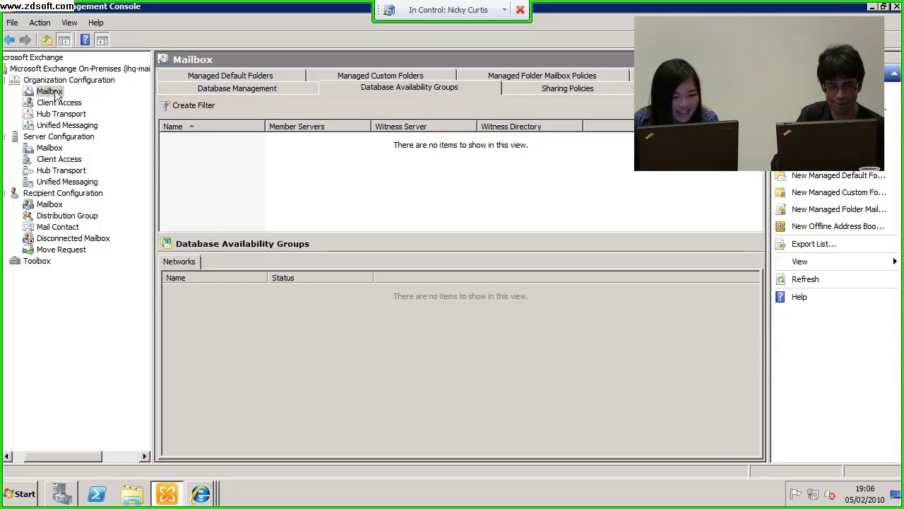
pyautogui.click(240, 90)
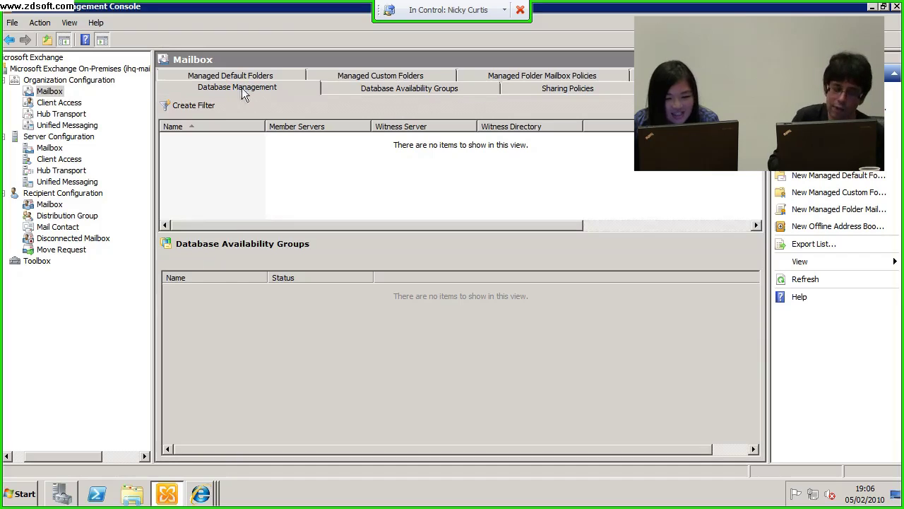